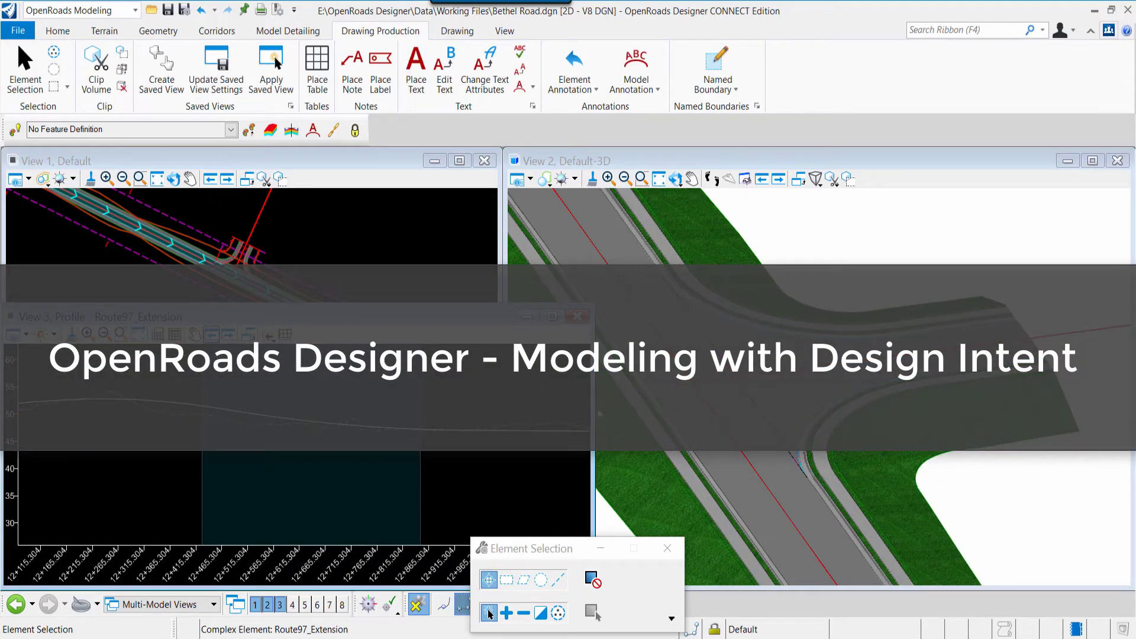
Narrow and shorten the View 3 profile window, then move the Element Selection dialog aside.
left_click_drag(584, 408, 508, 408)
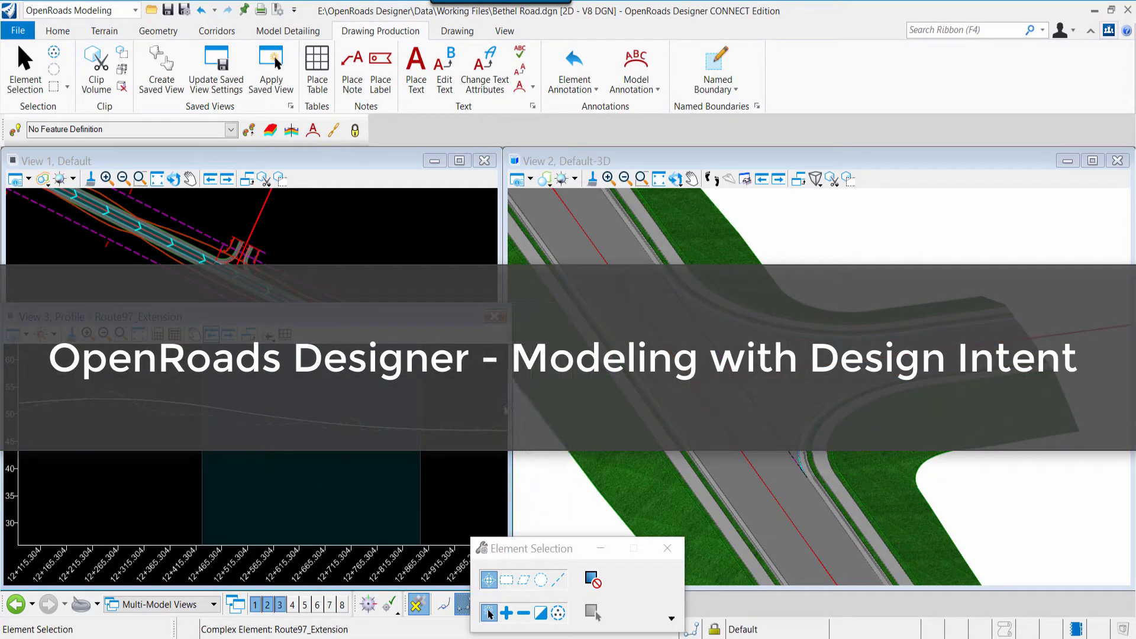
scroll(276, 265, "up", 2)
scroll(270, 263, "up", 2)
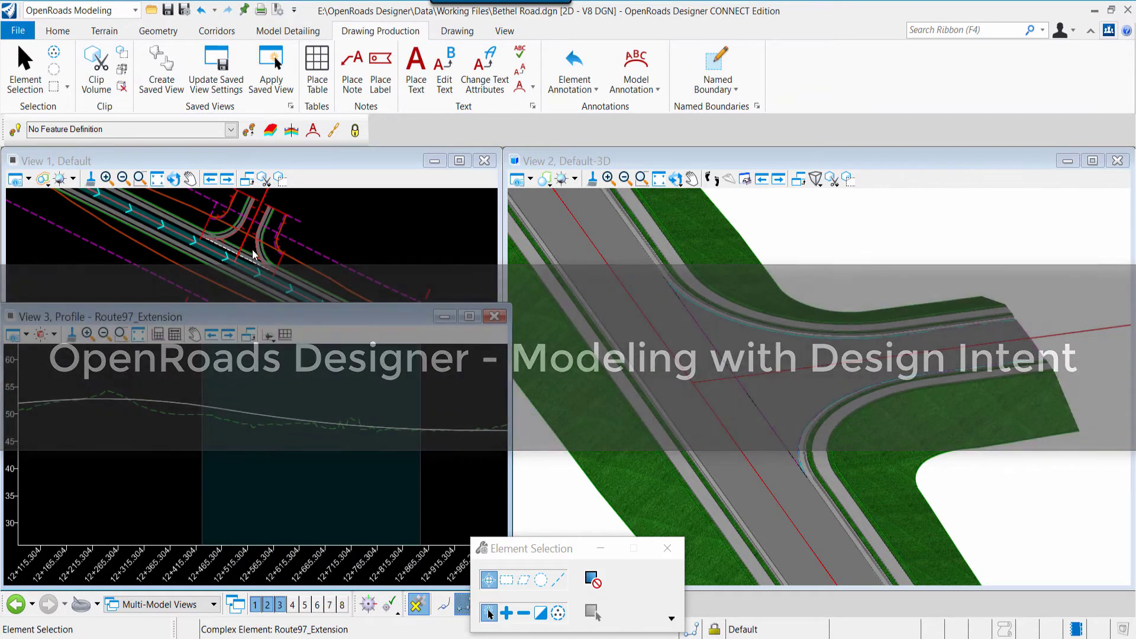
left_click_drag(264, 313, 266, 378)
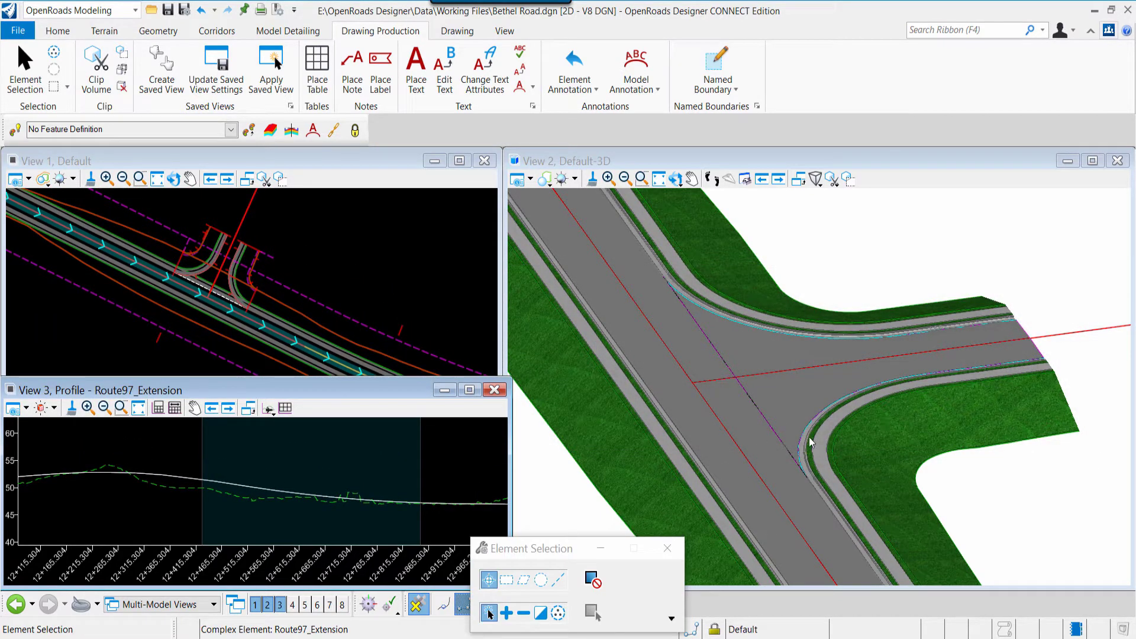
left_click_drag(515, 548, 533, 551)
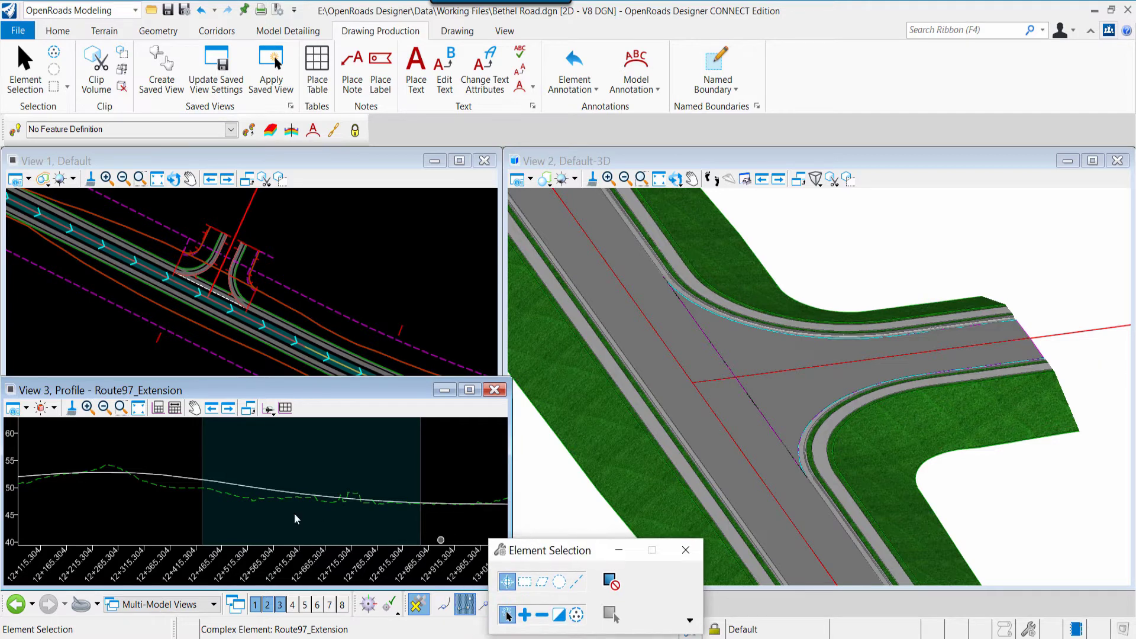
Drag a PI on the Route97_Extension profile to preview a new grade line, then cancel it.
left_click(253, 491)
left_click_drag(285, 471, 290, 470)
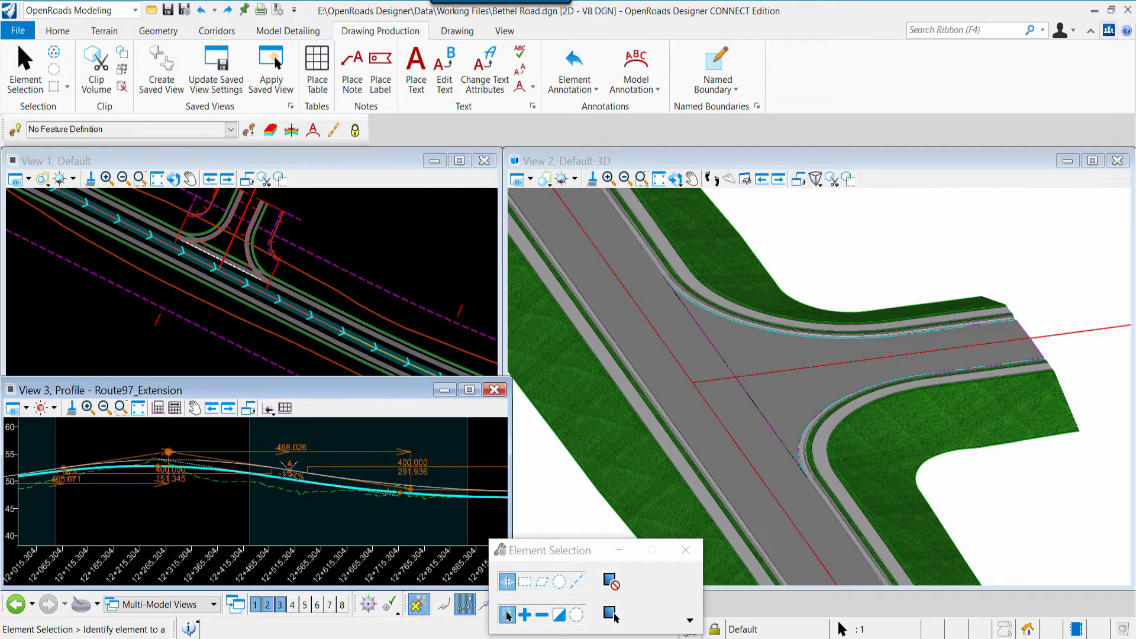
scroll(290, 469, "up", 1)
scroll(290, 470, "up", 1)
scroll(290, 470, "up", 1)
left_click_drag(289, 470, 244, 470)
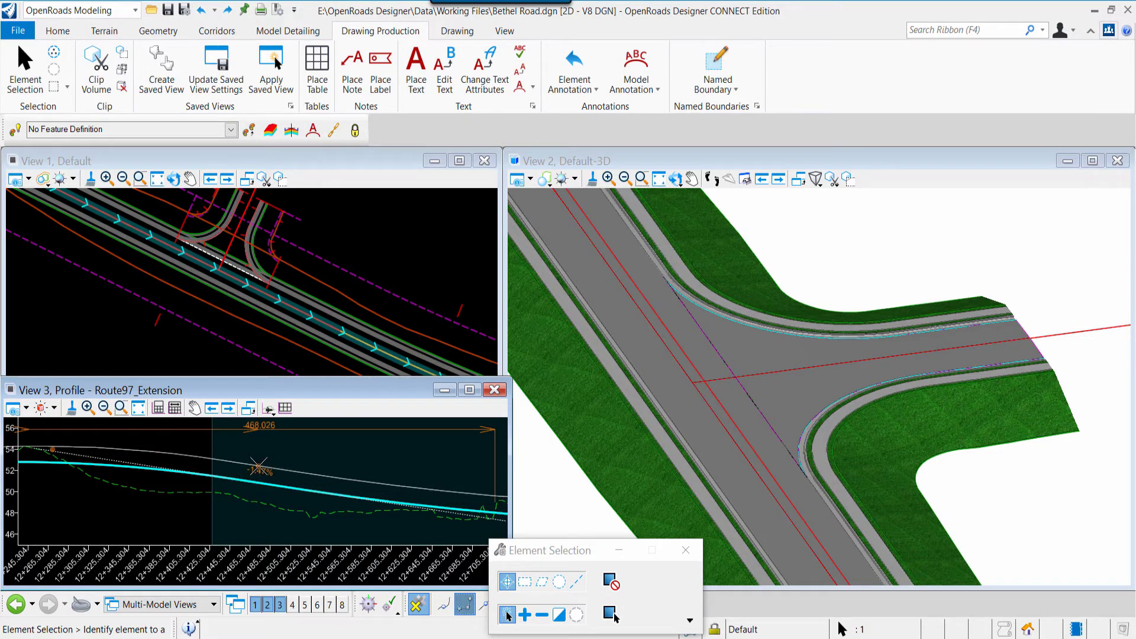
right_click(277, 474)
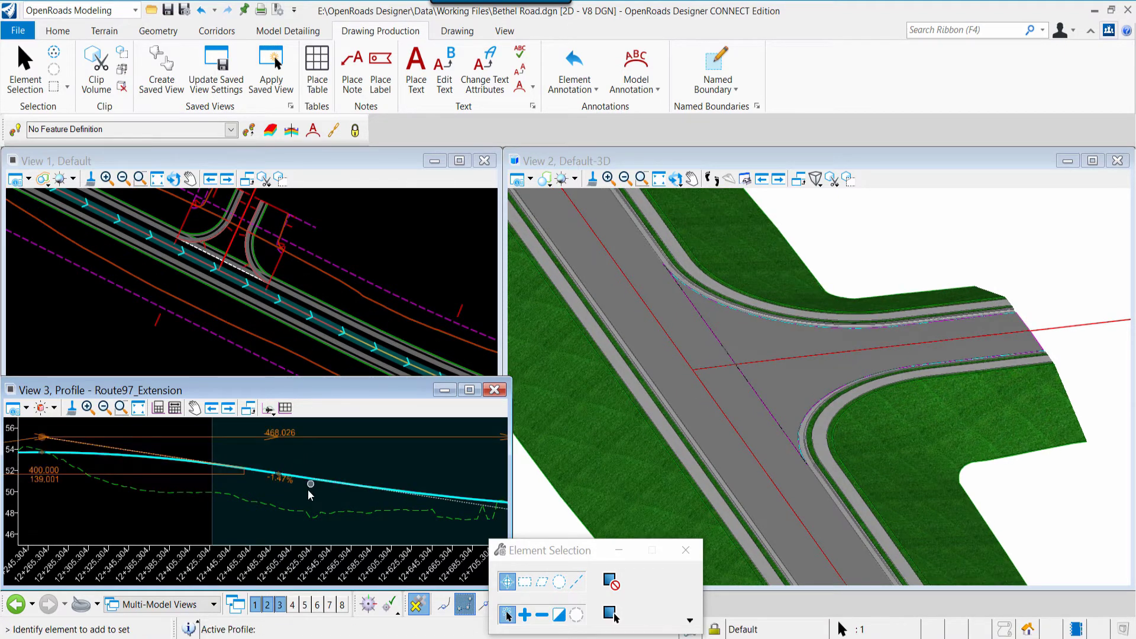
Move the Route97_Extension vertical PI to a lower elevation and deselect the profile.
left_click(283, 478)
left_click(277, 472)
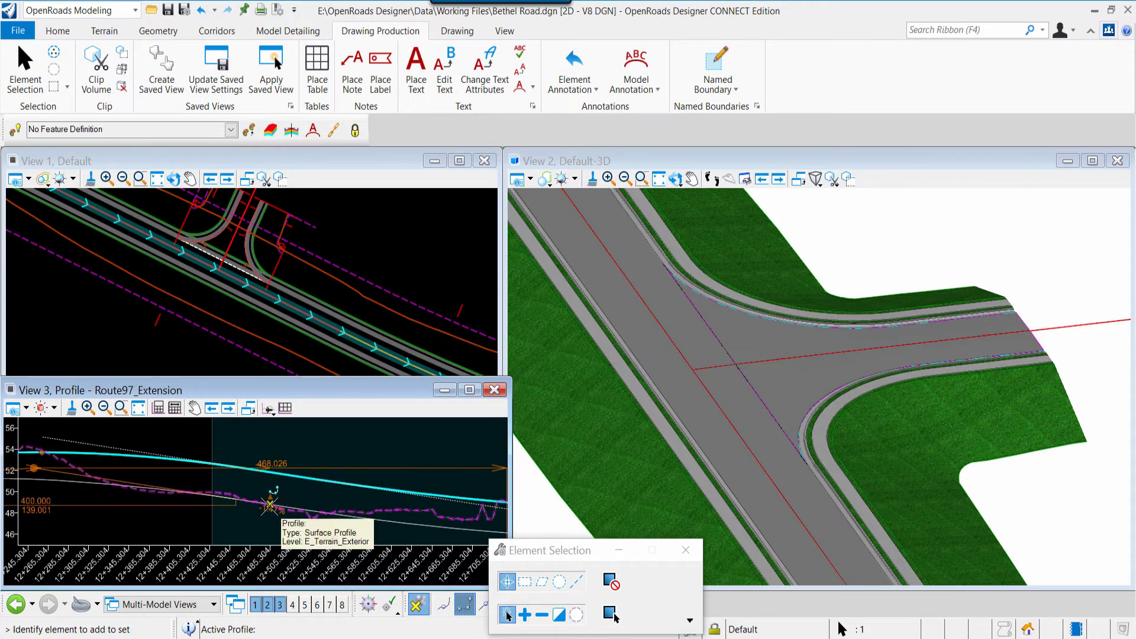
left_click(270, 505)
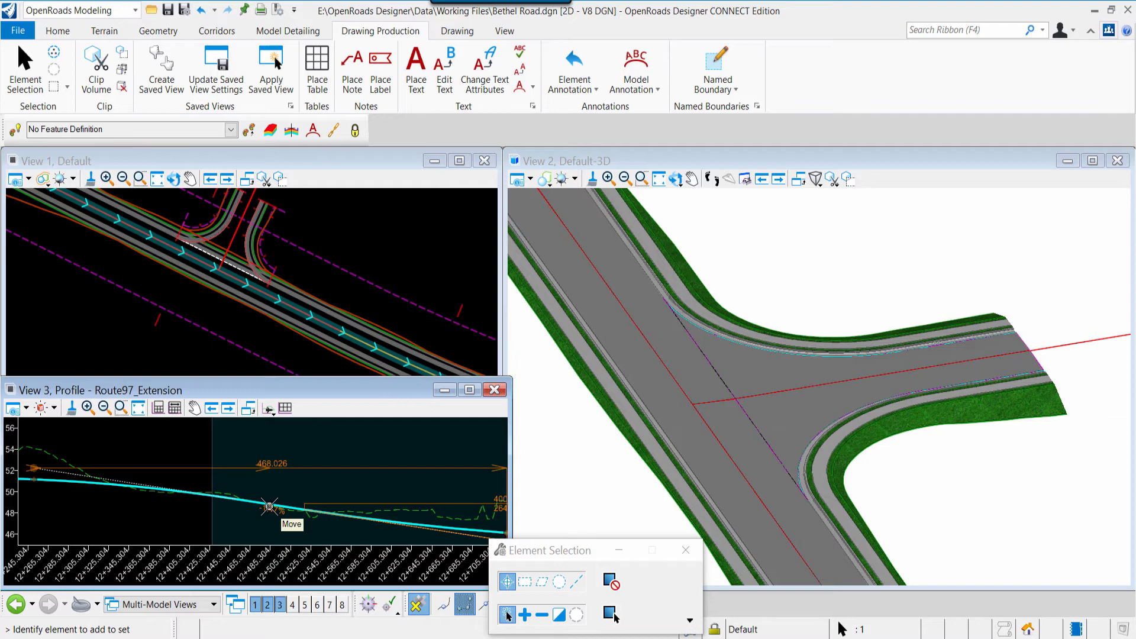
left_click(301, 476)
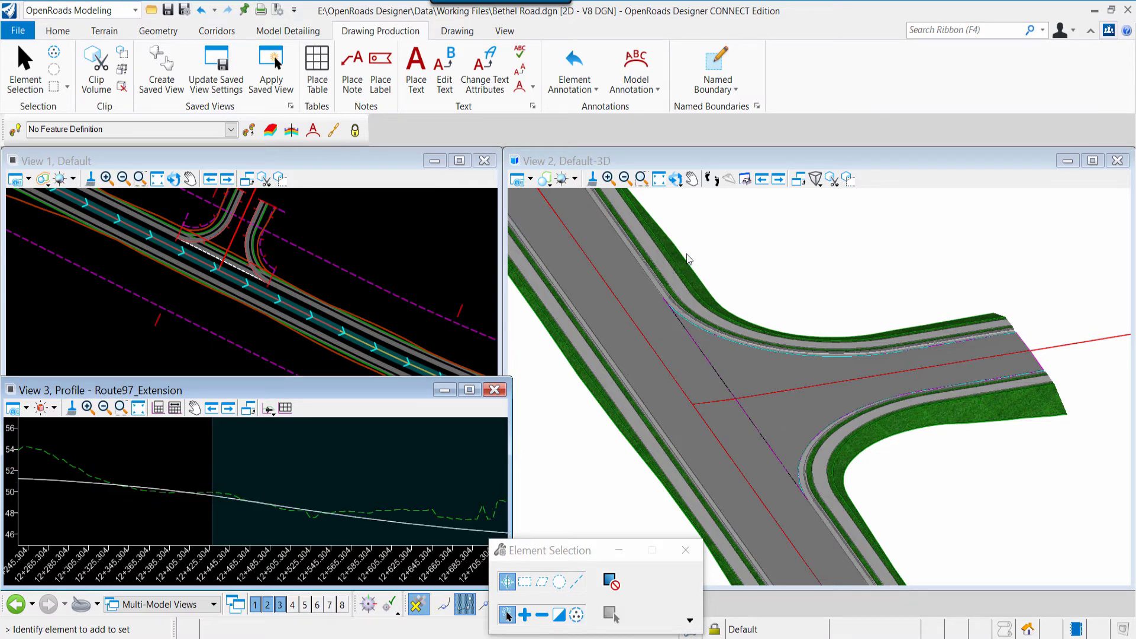
Rotate View 2 to a new angle and pan to recentre the junction.
left_click(675, 180)
left_click(731, 336)
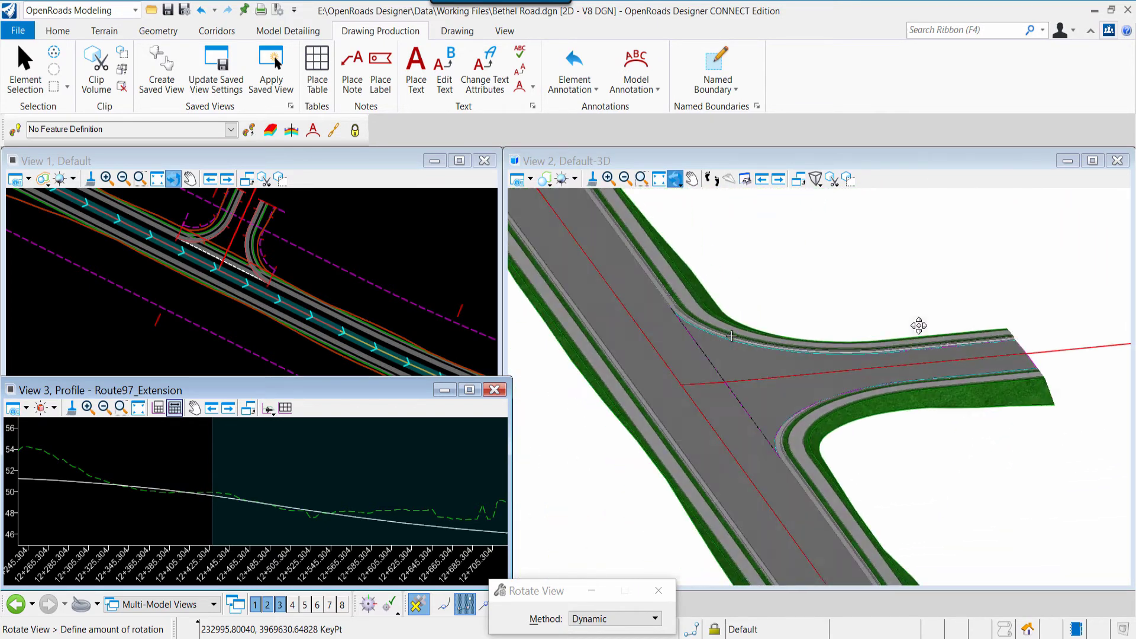
left_click(897, 403)
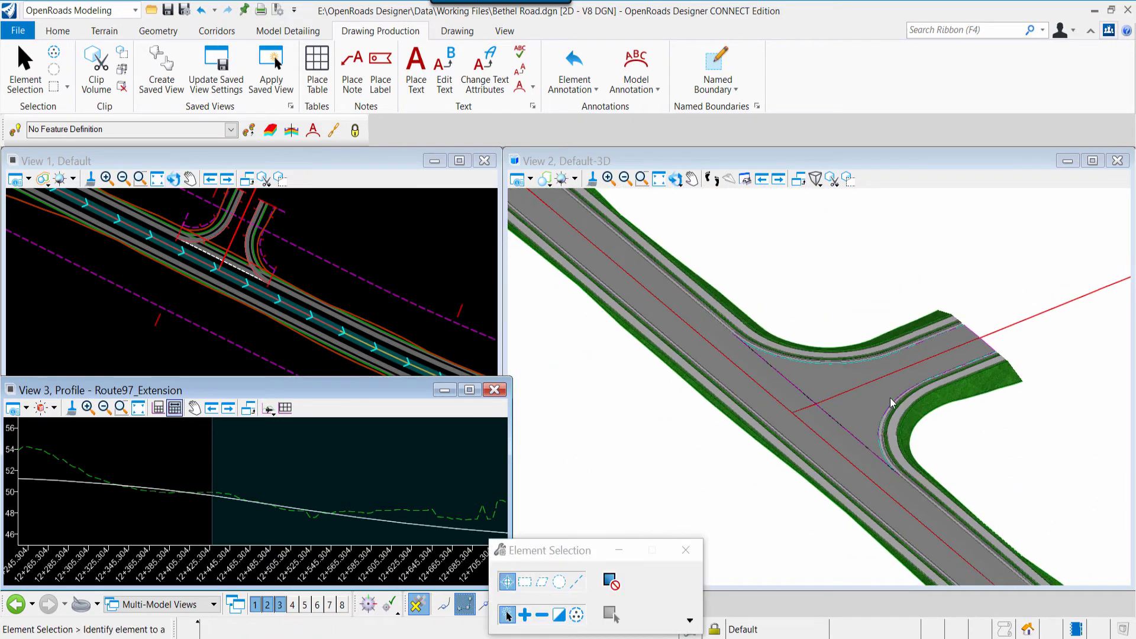
middle_click_drag(903, 417, 896, 432)
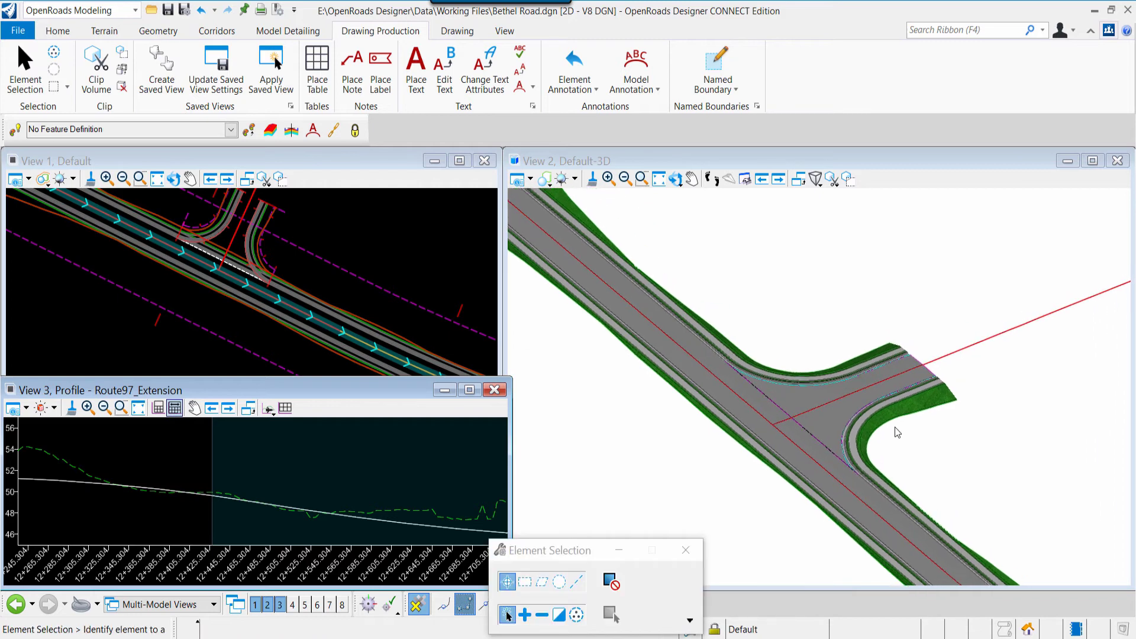